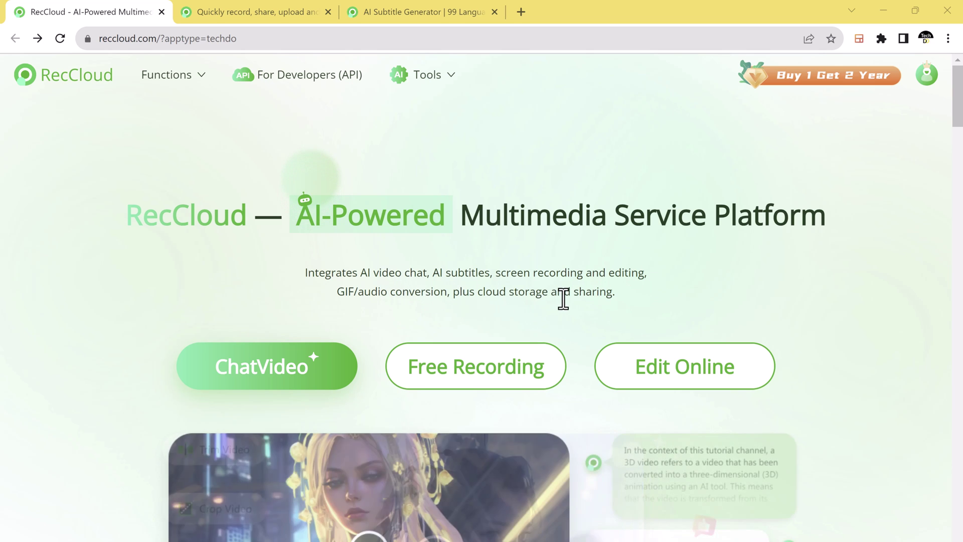
Upload the local 'LinkedGPT for Linkedin' video to ChatVideo so it gets summarized
{"action": "scroll", "coordinate": [618, 286], "scroll_direction": "down", "scroll_amount": 5}
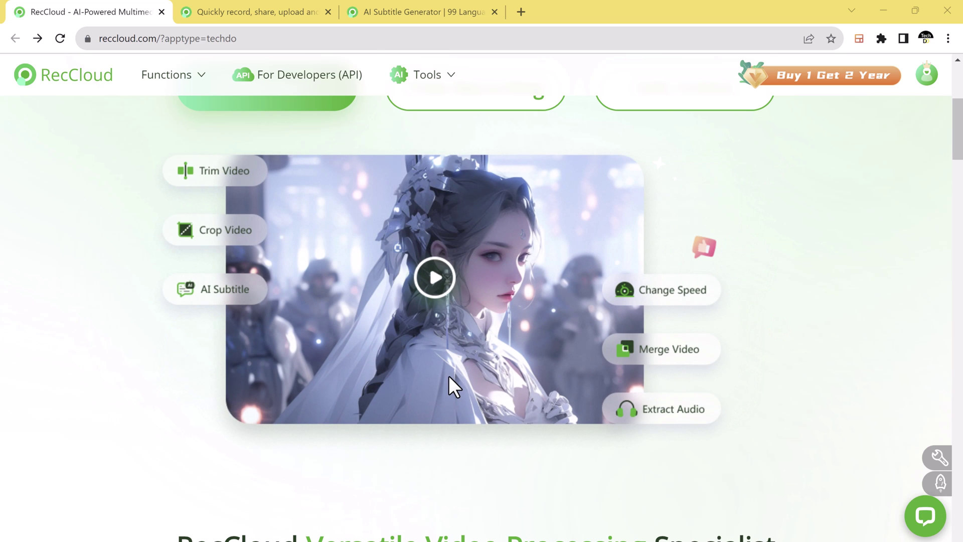
{"action": "scroll", "coordinate": [448, 376], "scroll_direction": "down", "scroll_amount": 2}
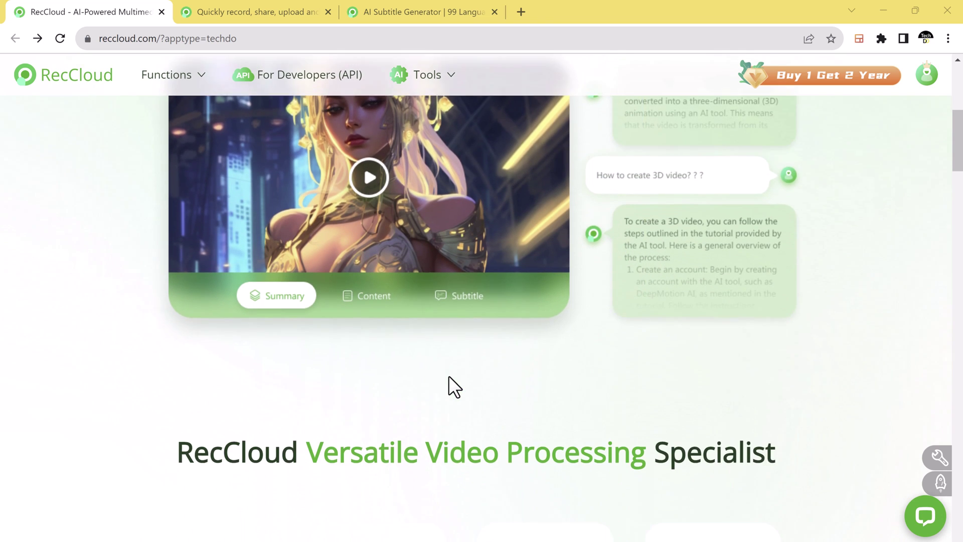
{"action": "scroll", "coordinate": [455, 386], "scroll_direction": "down", "scroll_amount": 2}
{"action": "scroll", "coordinate": [448, 376], "scroll_direction": "down", "scroll_amount": 6}
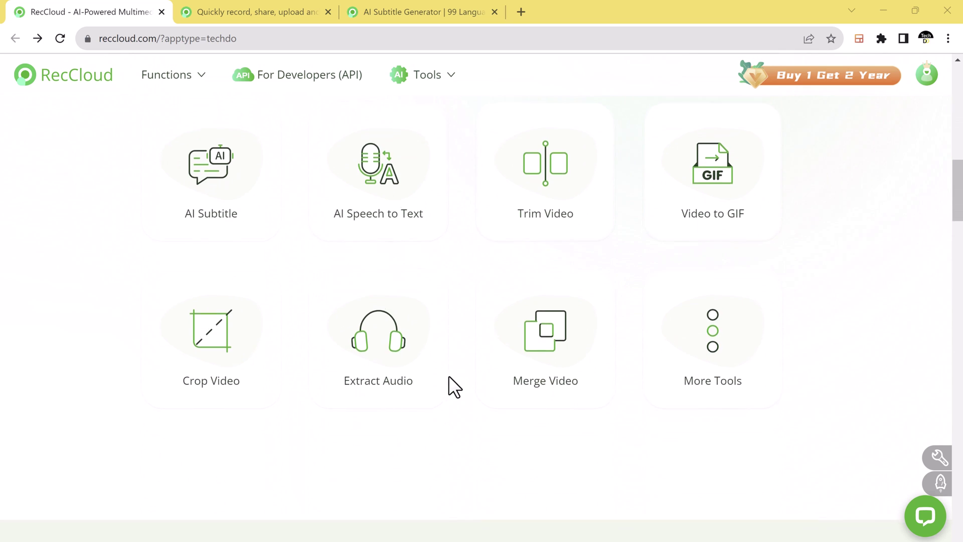
{"action": "scroll", "coordinate": [449, 375], "scroll_direction": "down", "scroll_amount": 2}
{"action": "scroll", "coordinate": [448, 375], "scroll_direction": "up", "scroll_amount": 10}
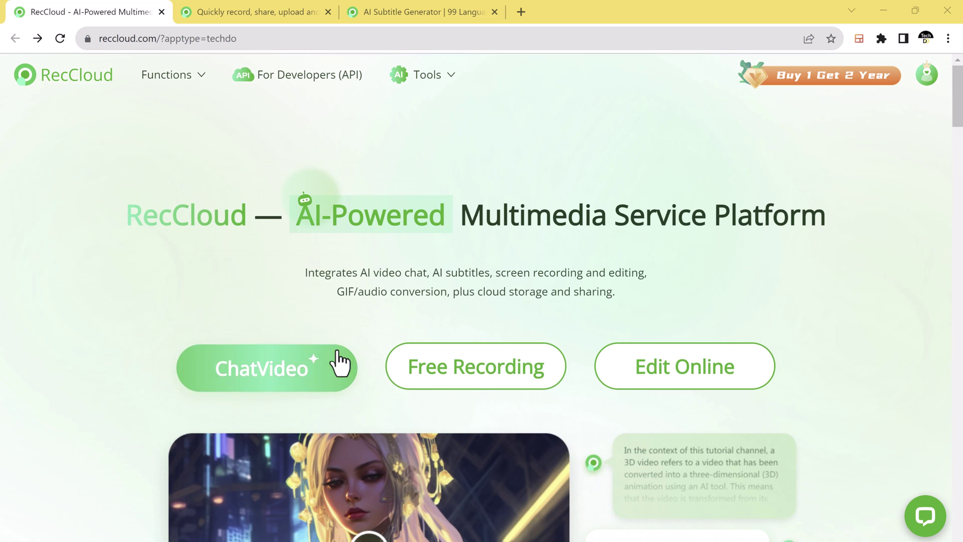
{"action": "mouse_move", "coordinate": [512, 362]}
{"action": "key", "text": "ctrl+Tab"}
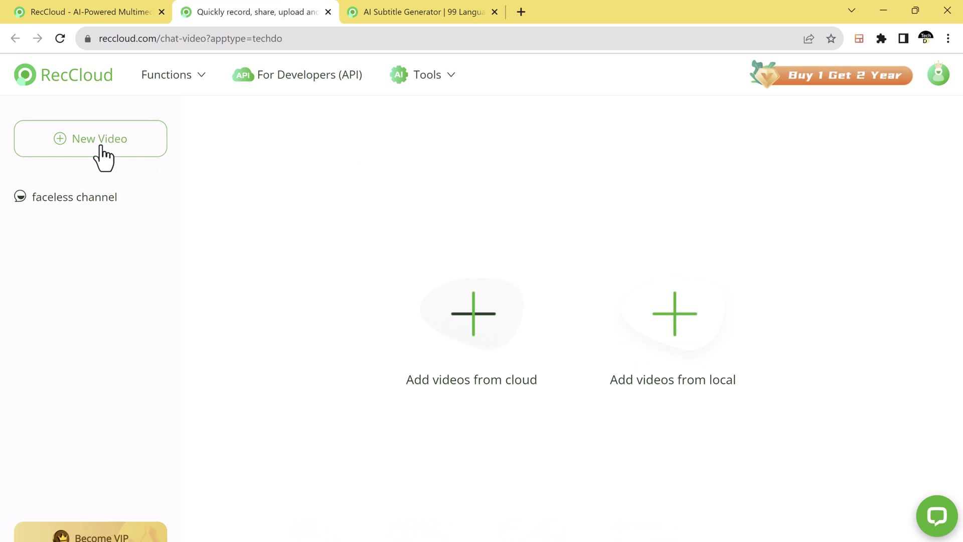
{"action": "left_click", "coordinate": [681, 345]}
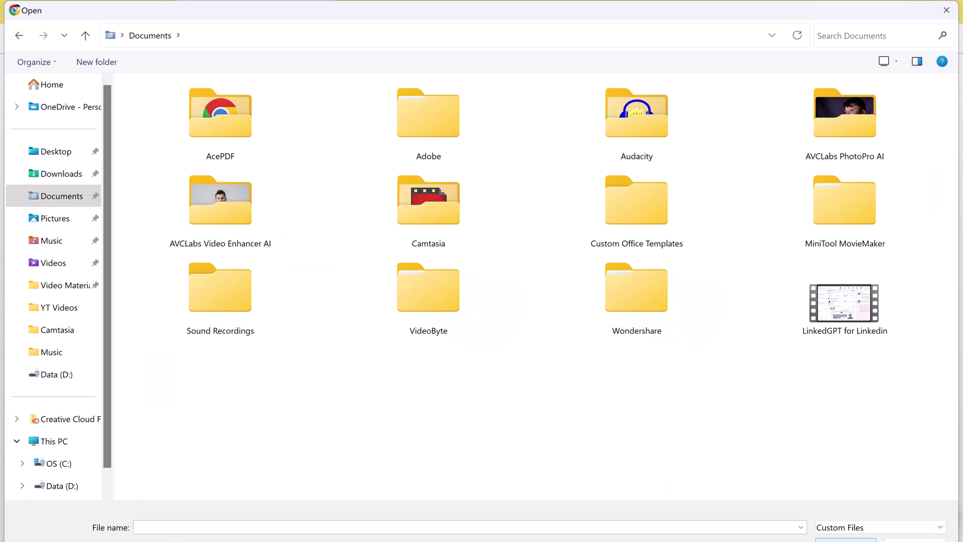
{"action": "double_click", "coordinate": [851, 311]}
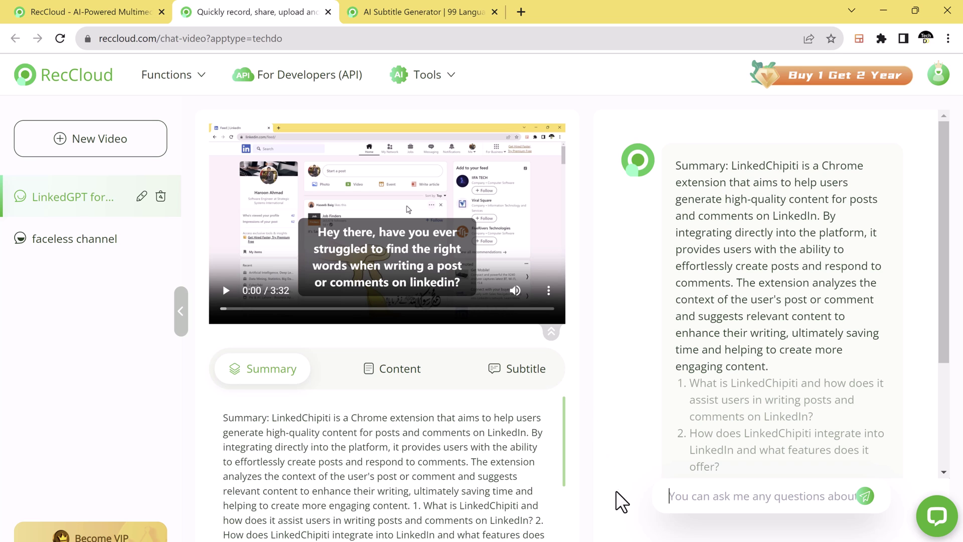
Ask the suggested question about what LinkedChipiti is and how it helps
{"action": "scroll", "coordinate": [809, 321], "scroll_direction": "down", "scroll_amount": 3}
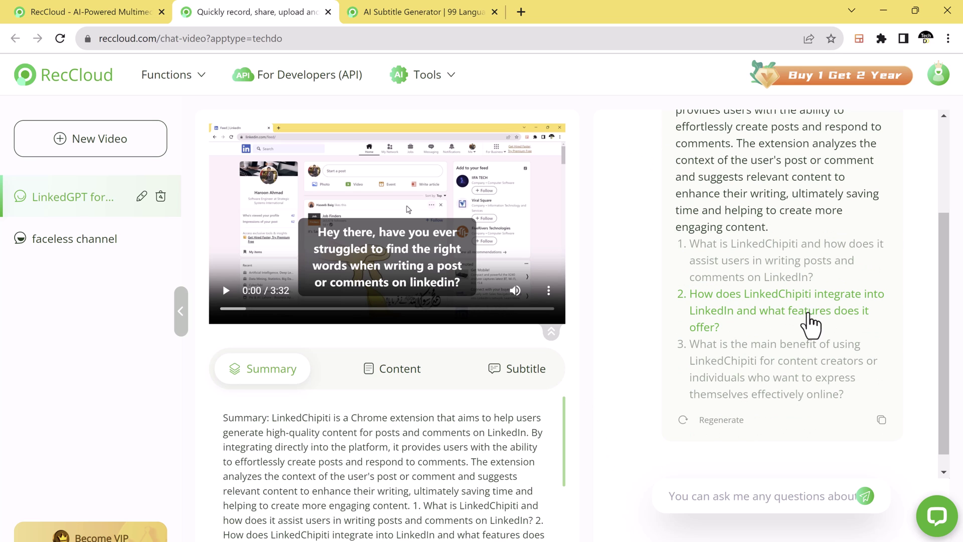
{"action": "left_click", "coordinate": [777, 267]}
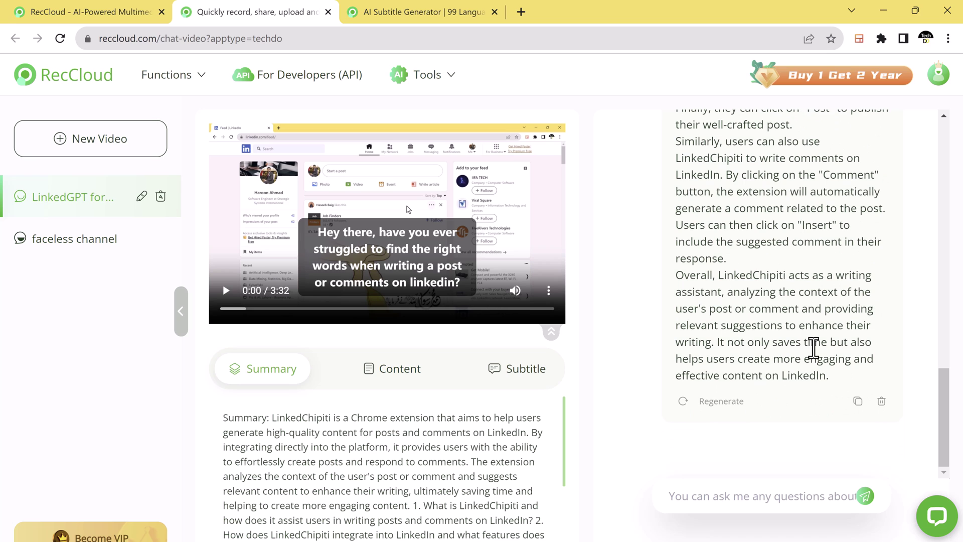
Ask 'how does linkedgpt work with linkedin comments?', then view the transcript and subtitle lines
{"action": "left_click", "coordinate": [724, 496]}
{"action": "type", "text": "how "}
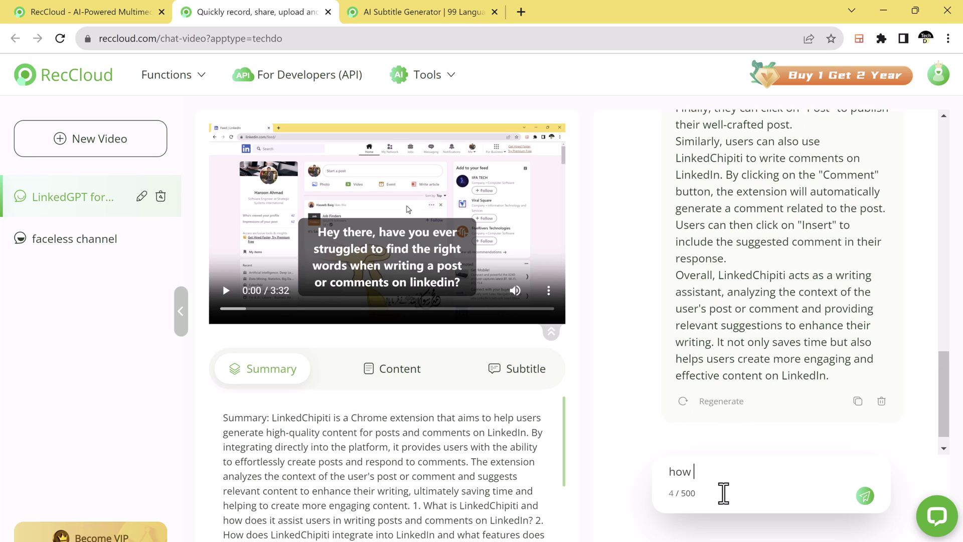
{"action": "type", "text": "does linkedgpt work with"}
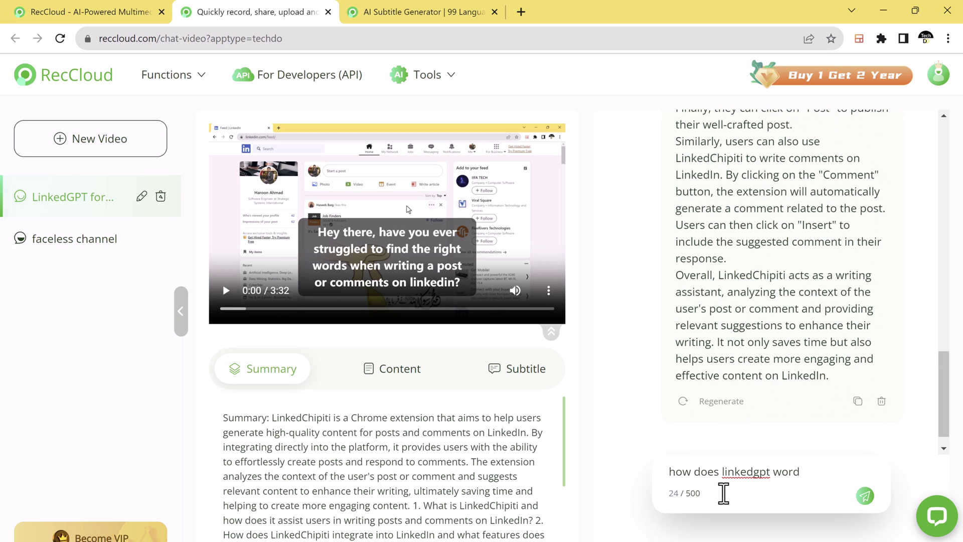
{"action": "type", "text": " linkedin comments?"}
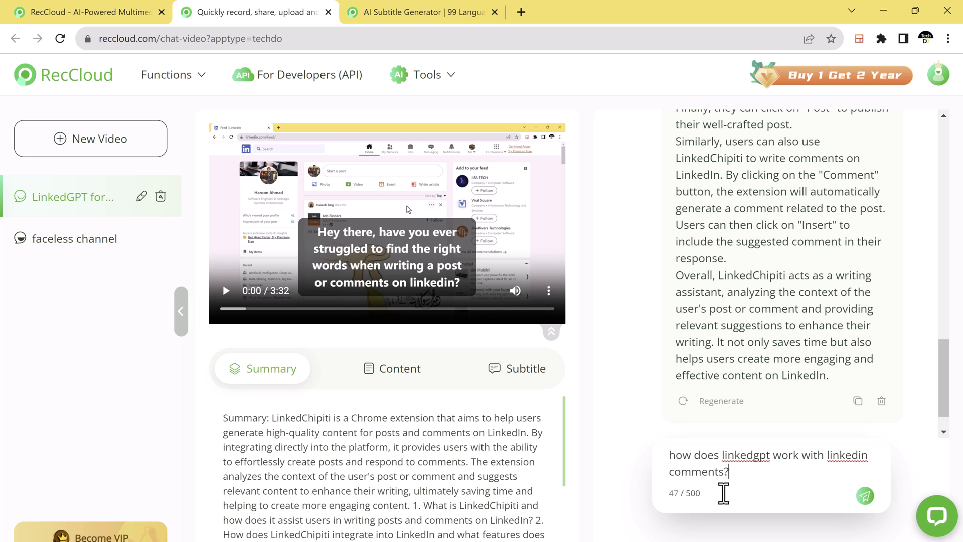
{"action": "key", "text": "Return"}
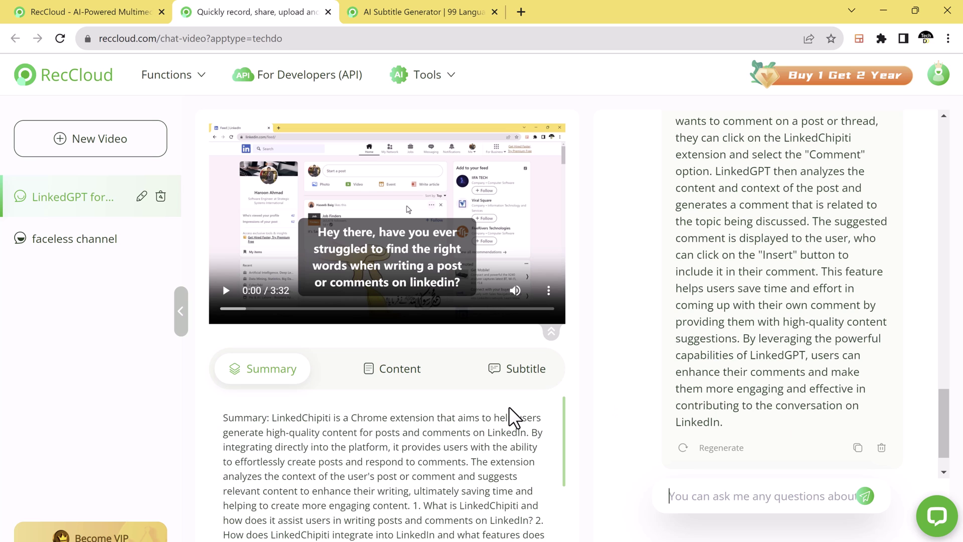
{"action": "left_click", "coordinate": [406, 374]}
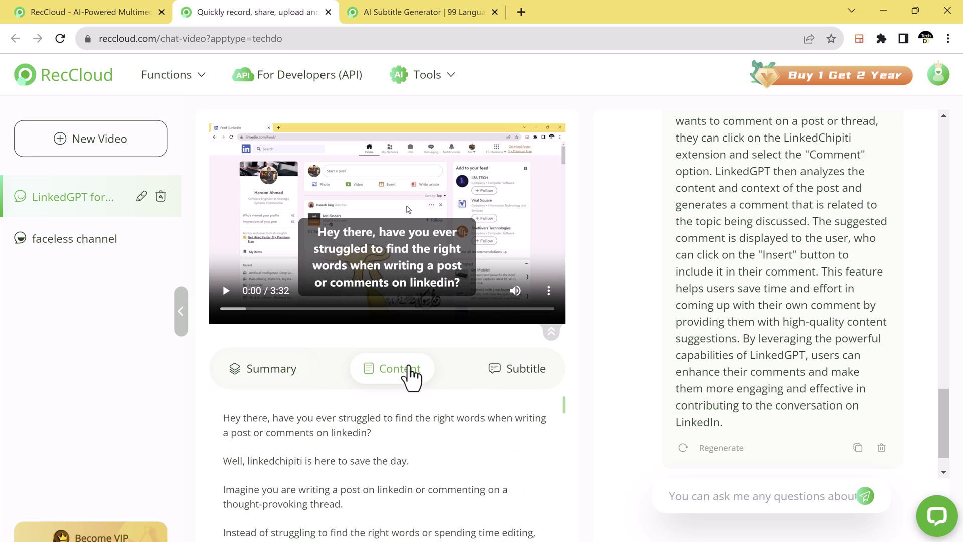
{"action": "left_click", "coordinate": [512, 374]}
Upload the local 'LinkedGPT for Linkedin' video in the AI Subtitle Generator
{"action": "left_click", "coordinate": [401, 13]}
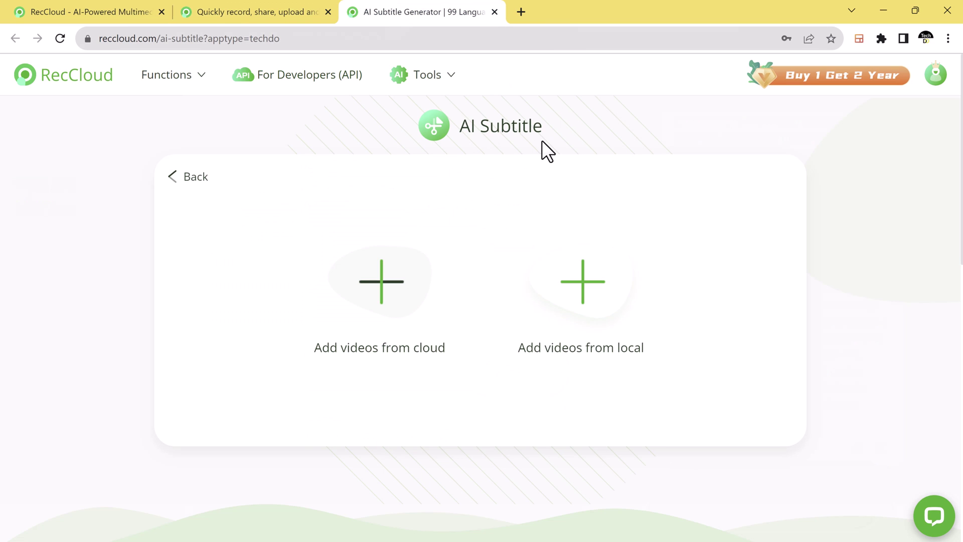
{"action": "left_click", "coordinate": [621, 304]}
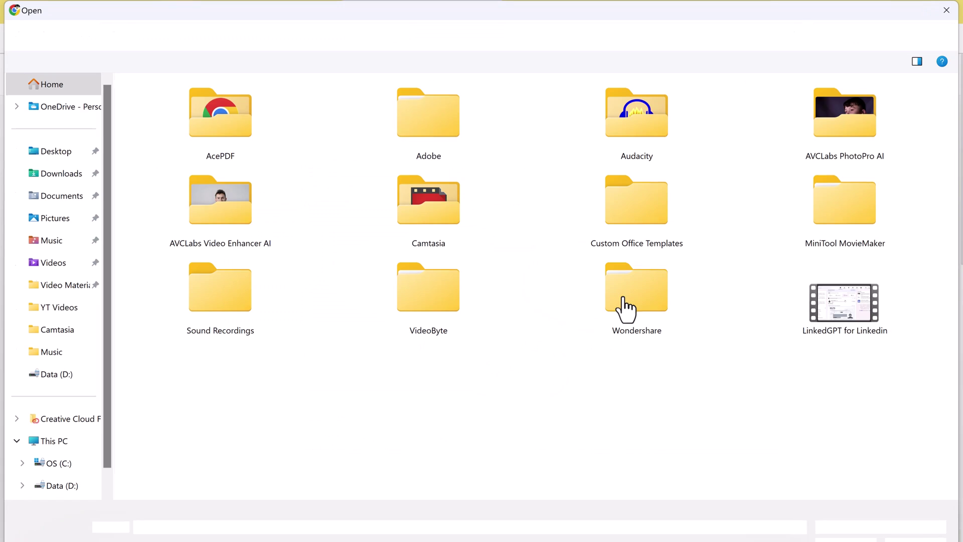
{"action": "double_click", "coordinate": [841, 303]}
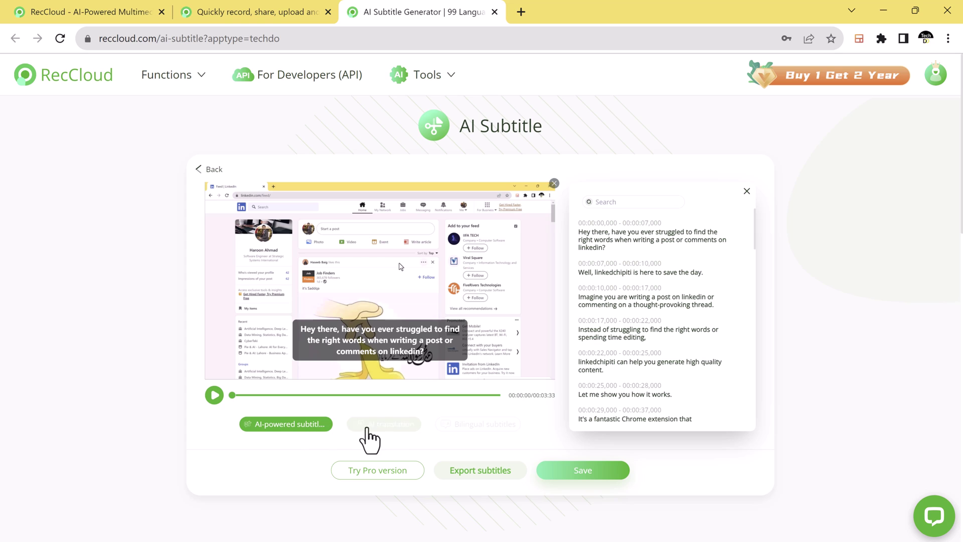
Translate the generated subtitles into French with AI translation
{"action": "left_click", "coordinate": [391, 427]}
{"action": "left_click", "coordinate": [390, 427]}
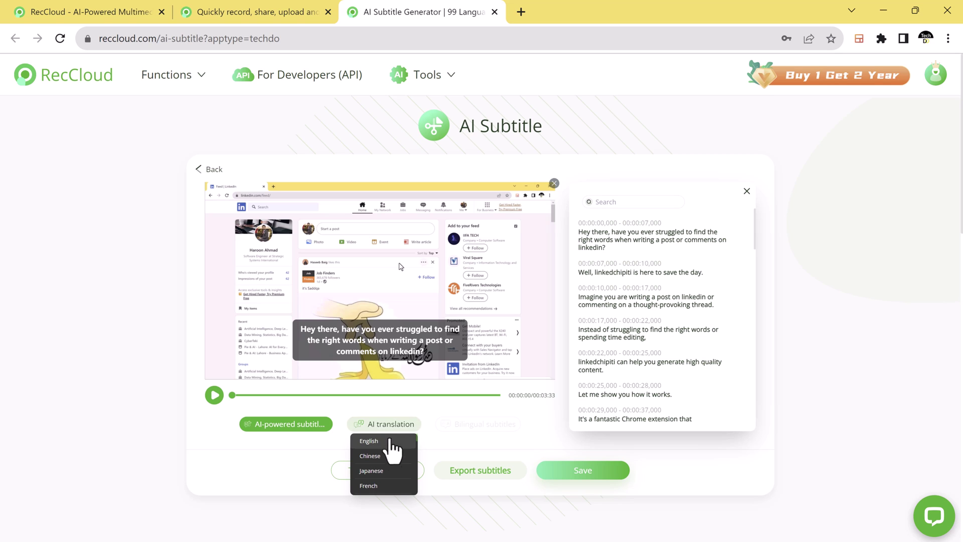
{"action": "scroll", "coordinate": [393, 477], "scroll_direction": "down", "scroll_amount": 3}
{"action": "scroll", "coordinate": [394, 477], "scroll_direction": "down", "scroll_amount": 2}
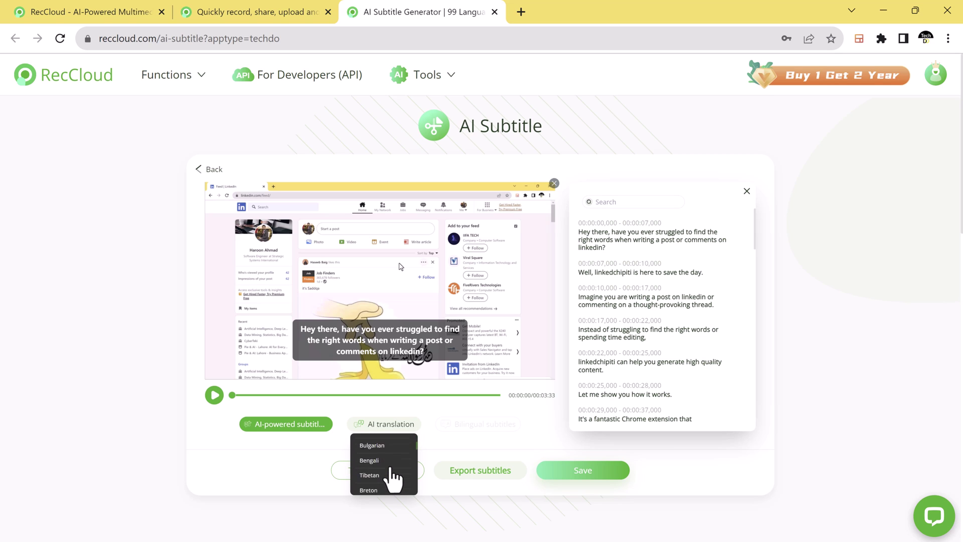
{"action": "left_click", "coordinate": [389, 474]}
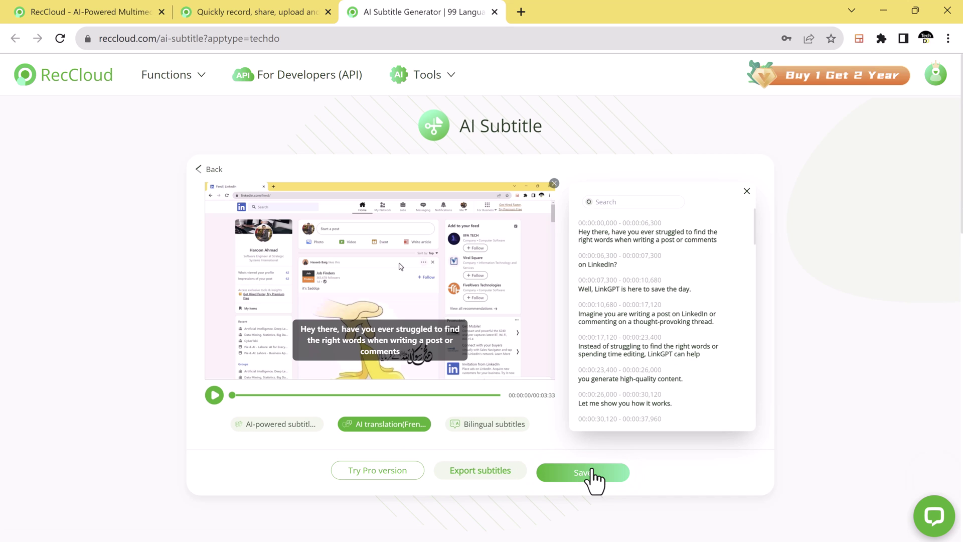
Compare the original and French subtitles, then go back to the RecCloud home tab
{"action": "left_click", "coordinate": [300, 426]}
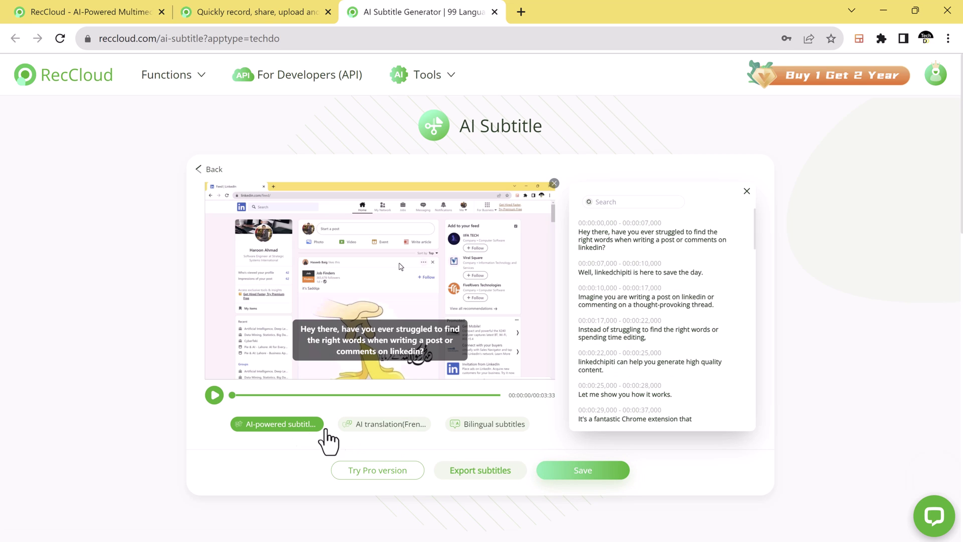
{"action": "left_click", "coordinate": [361, 430]}
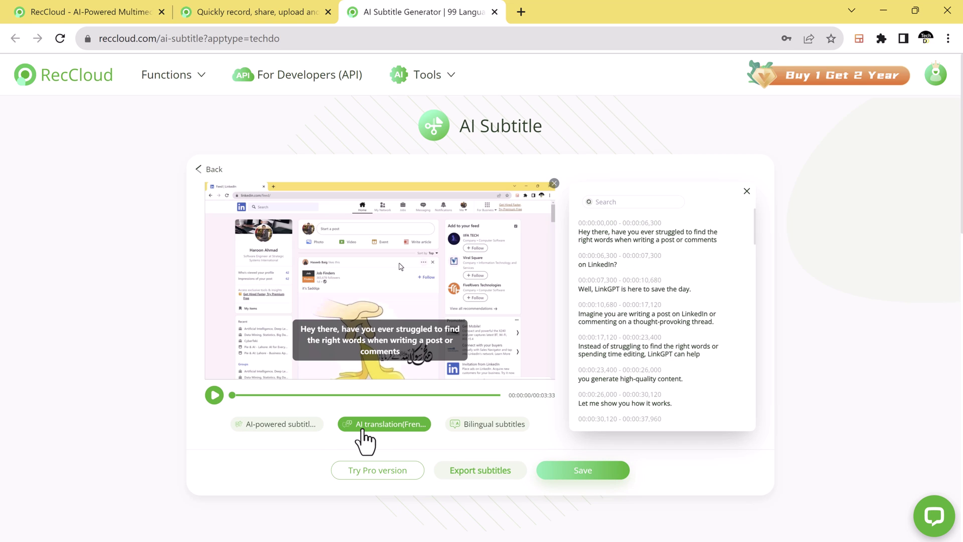
{"action": "left_click", "coordinate": [419, 427]}
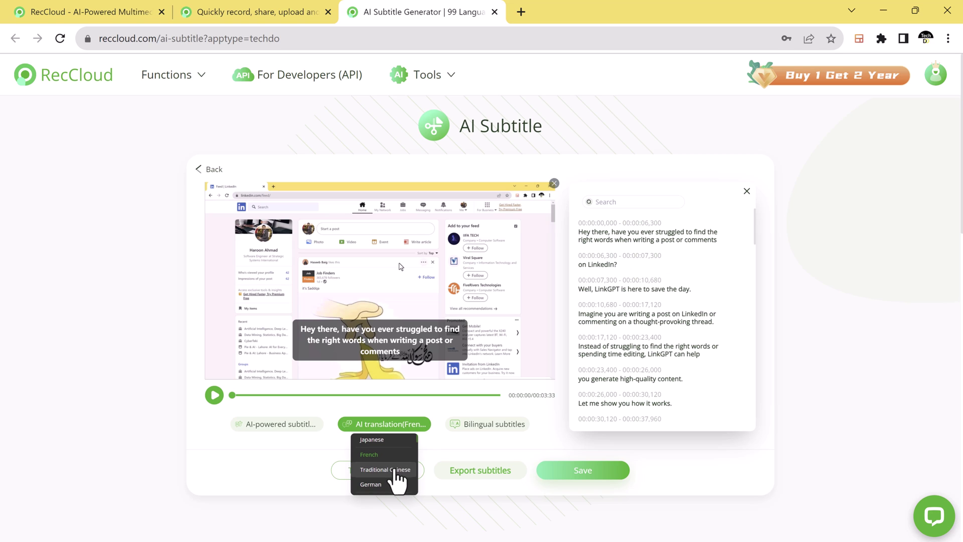
{"action": "scroll", "coordinate": [401, 481], "scroll_direction": "down", "scroll_amount": 3}
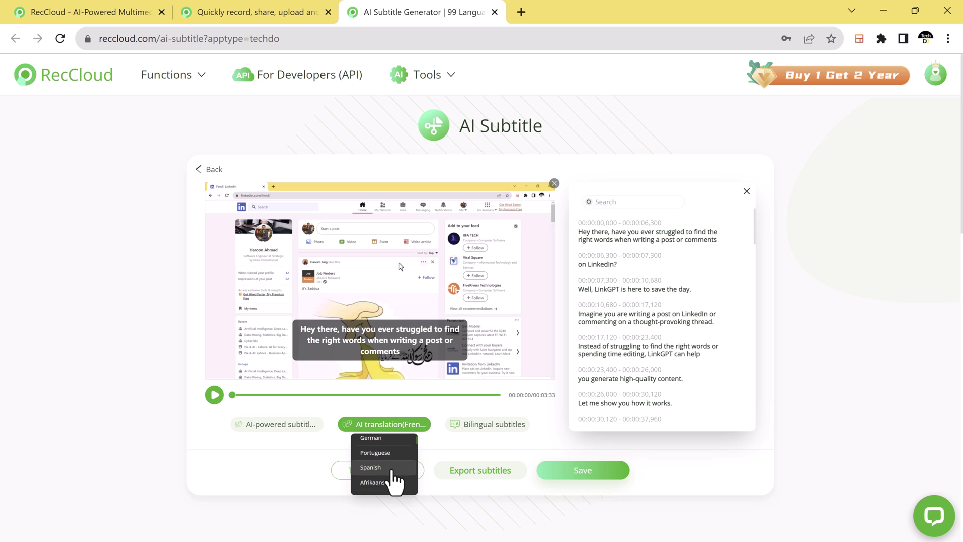
{"action": "left_click", "coordinate": [103, 8]}
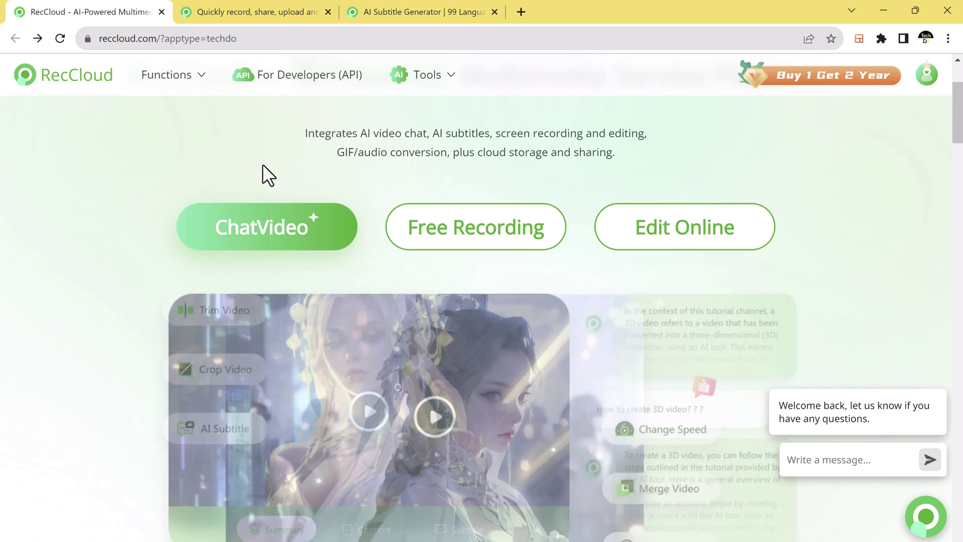
Scroll through homepage tool cards like AI Subtitle, Trim Video, Video to GIF and Merge Video
{"action": "scroll", "coordinate": [833, 210], "scroll_direction": "down", "scroll_amount": 7}
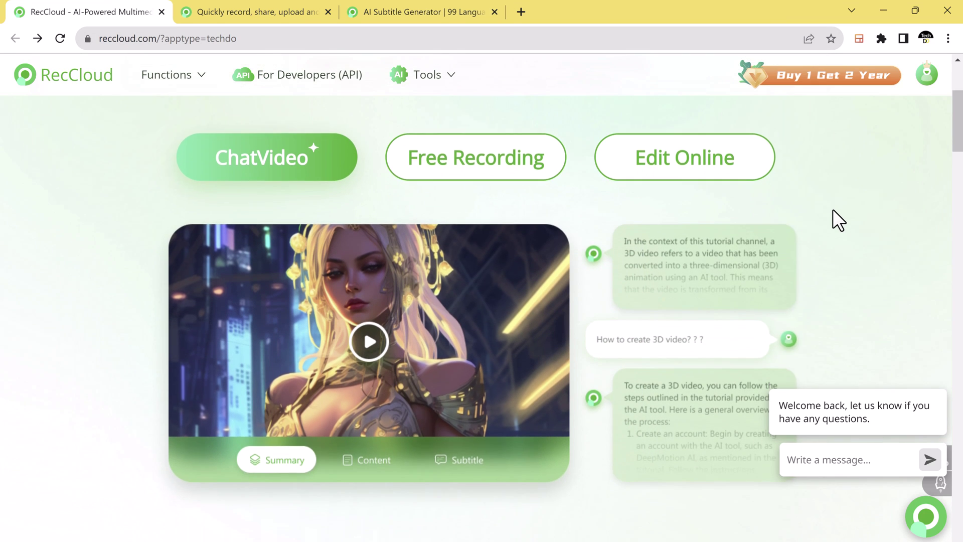
{"action": "scroll", "coordinate": [833, 210], "scroll_direction": "down", "scroll_amount": 2}
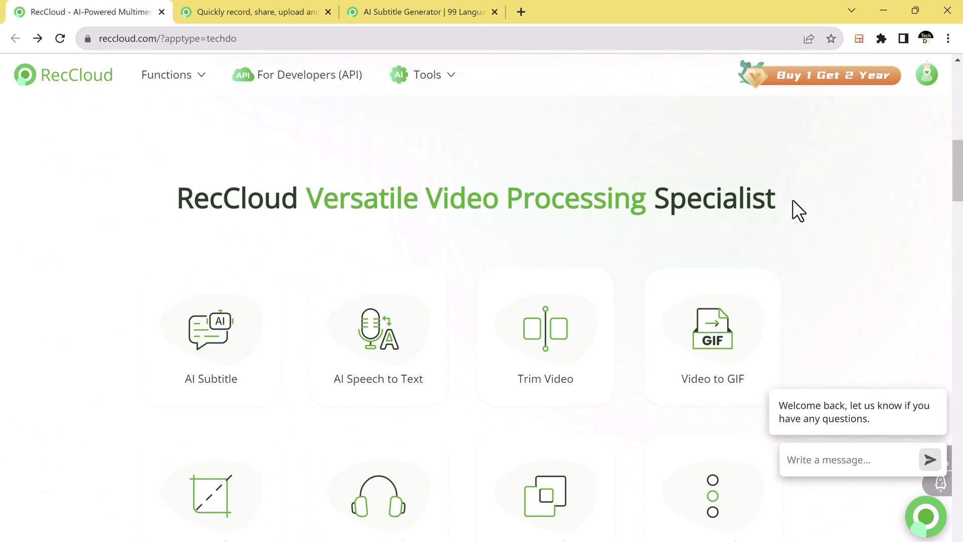
{"action": "scroll", "coordinate": [793, 201], "scroll_direction": "down", "scroll_amount": 4}
{"action": "scroll", "coordinate": [793, 200], "scroll_direction": "up", "scroll_amount": 3}
{"action": "scroll", "coordinate": [792, 201], "scroll_direction": "up", "scroll_amount": 7}
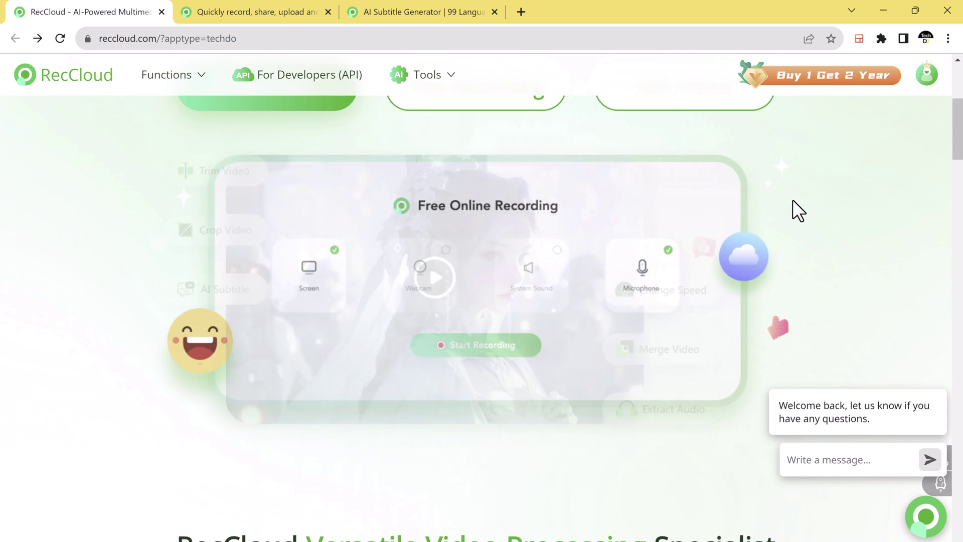
{"action": "scroll", "coordinate": [792, 200], "scroll_direction": "down", "scroll_amount": 9}
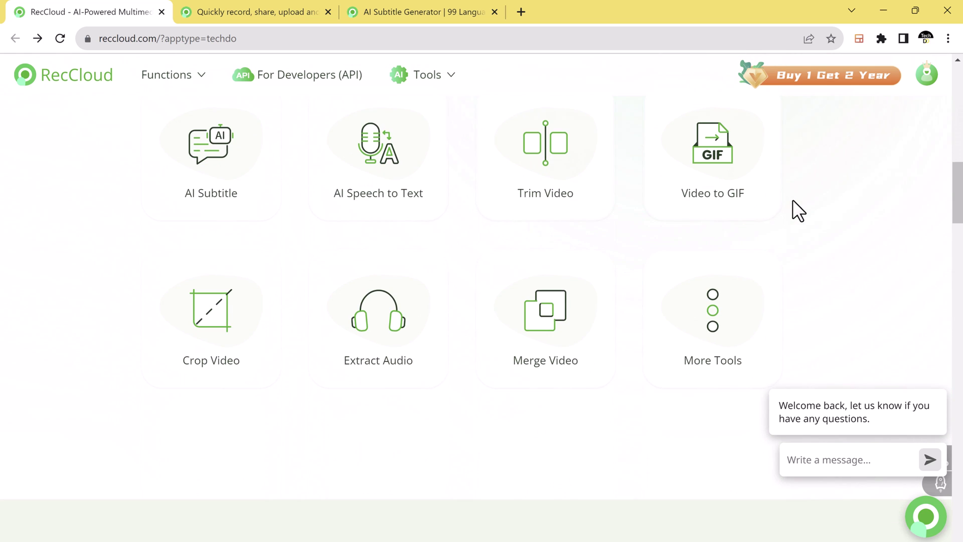
{"action": "scroll", "coordinate": [793, 200], "scroll_direction": "up", "scroll_amount": 10}
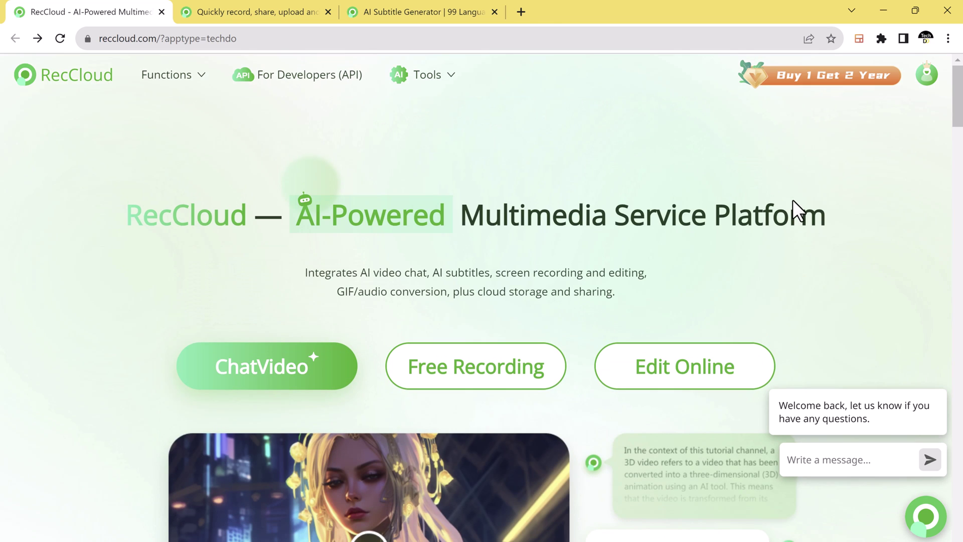